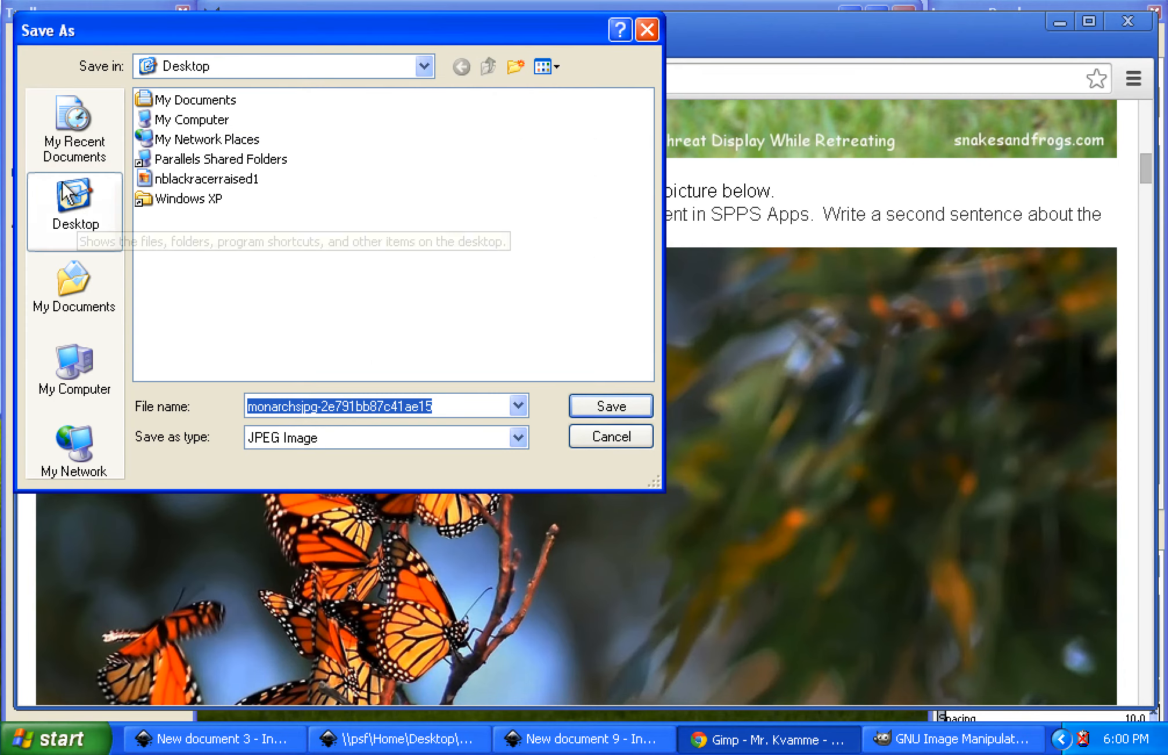
- Save the monarch butterfly picture to the Desktop as a JPEG image and switch to GIMP
{"action": "left_click", "coordinate": [607, 408]}
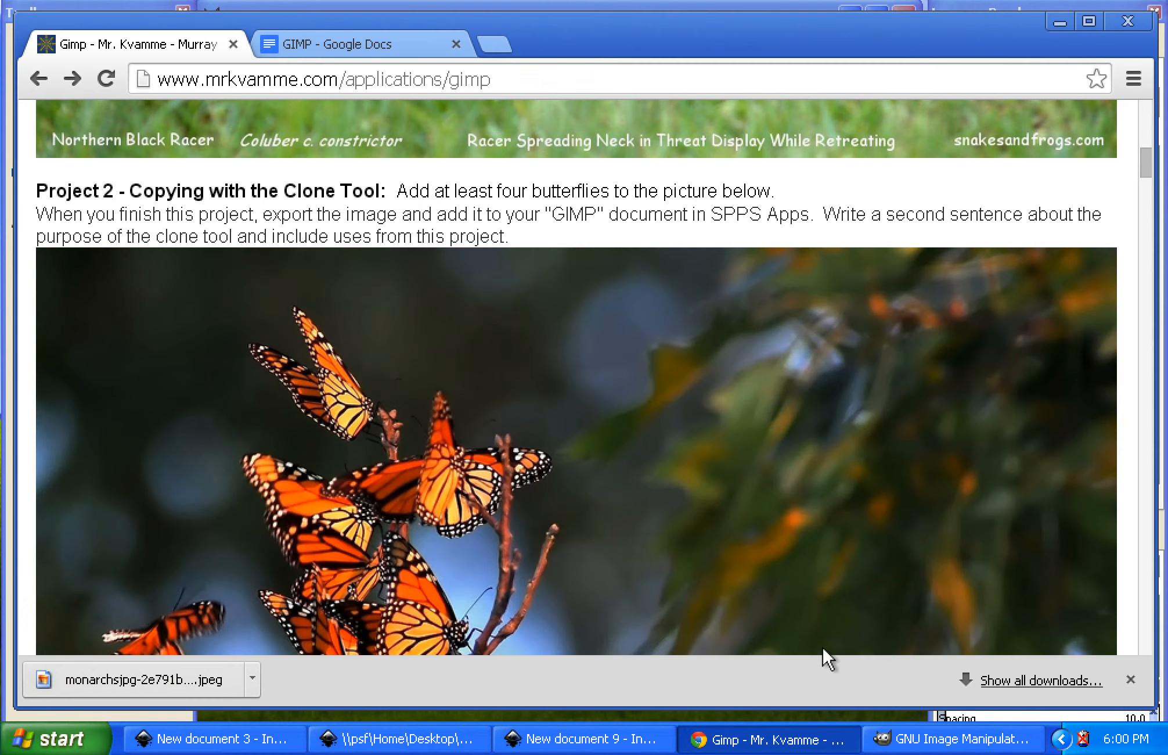
{"action": "left_click", "coordinate": [938, 743]}
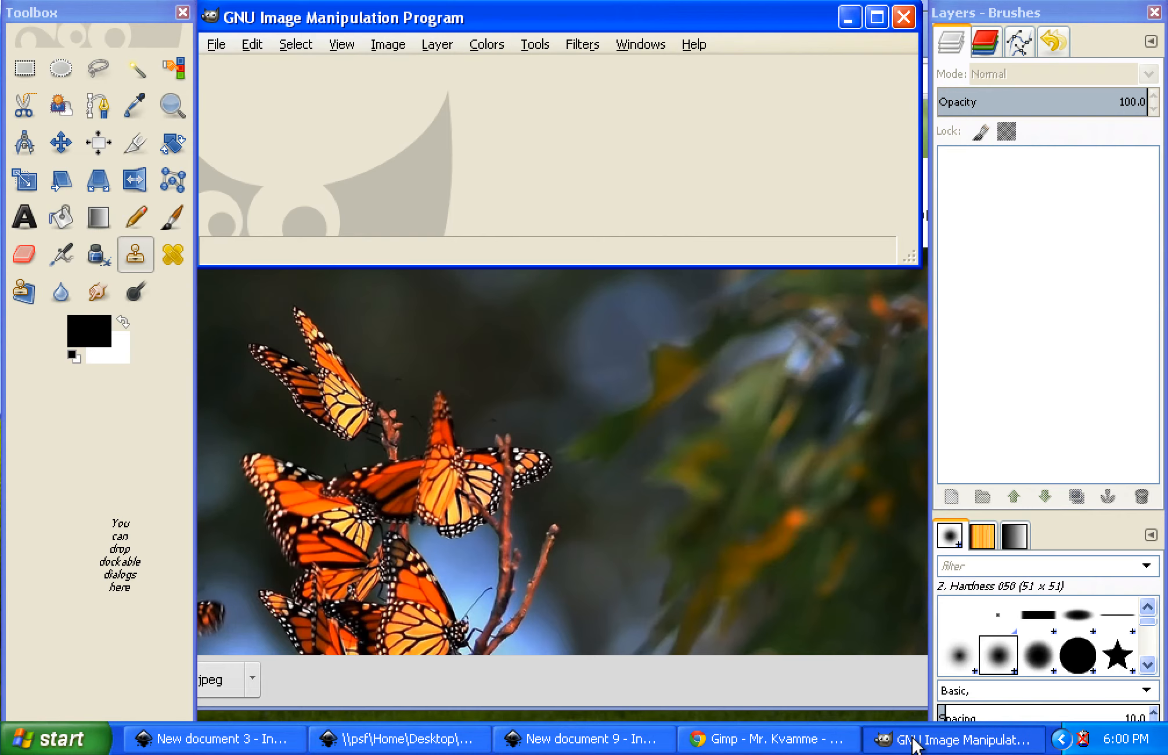
{"action": "left_click", "coordinate": [61, 741]}
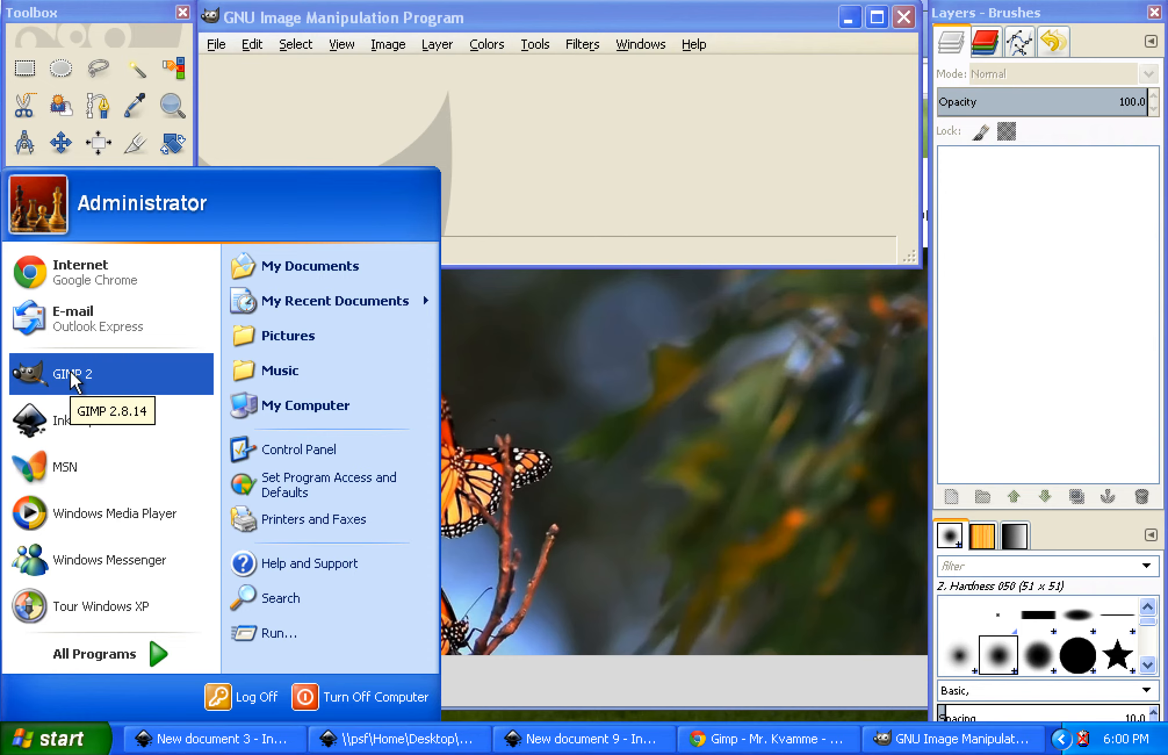
{"action": "left_click", "coordinate": [465, 183]}
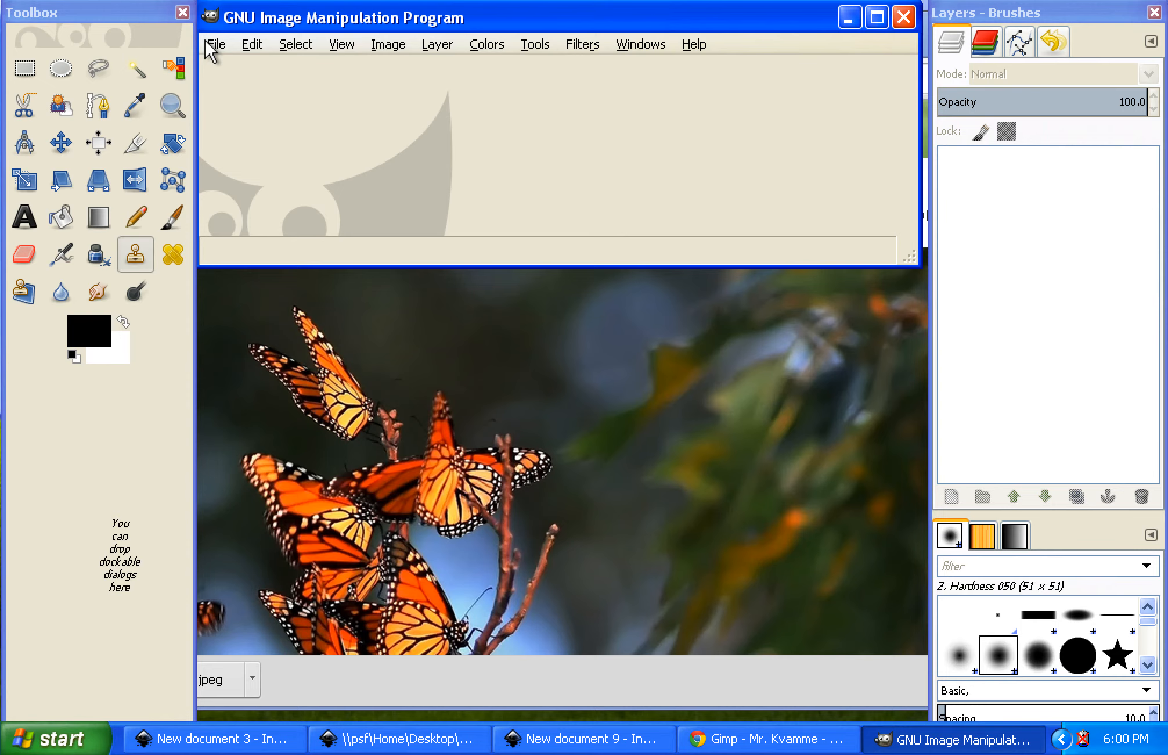
- Open monarchsjpg-2e791bb87c41ae15.jpeg from the Desktop and enlarge the image window
{"action": "left_click", "coordinate": [216, 46]}
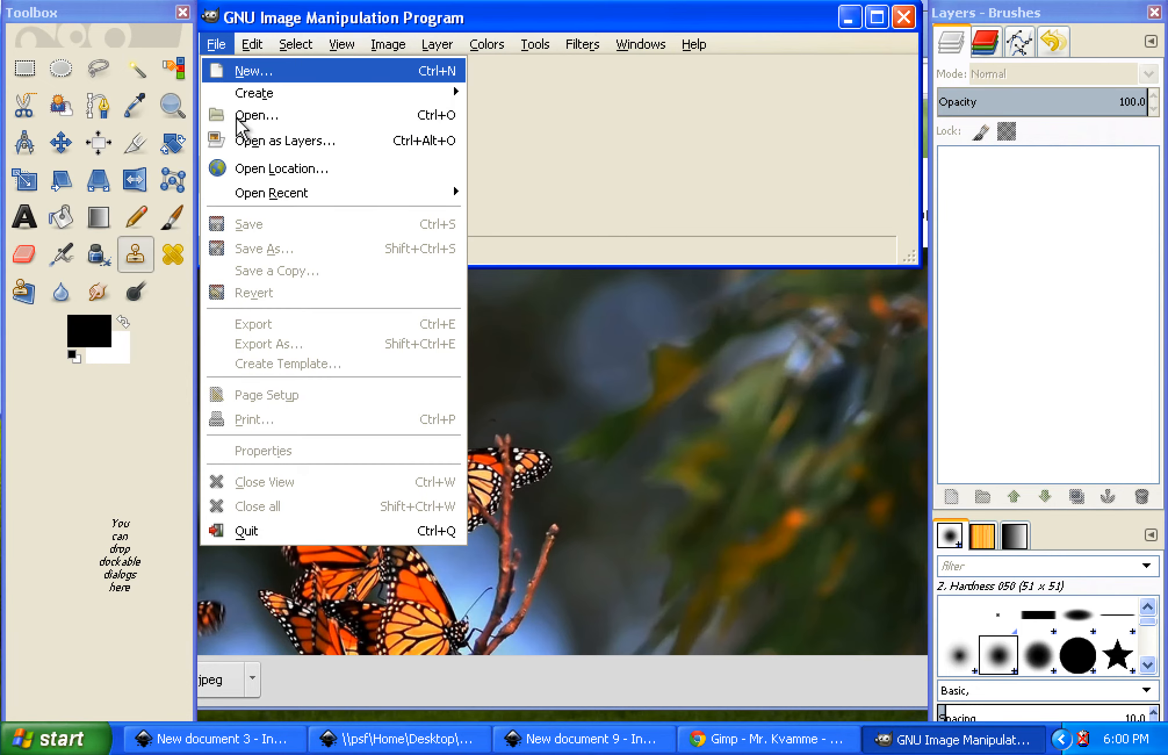
{"action": "left_click", "coordinate": [302, 118]}
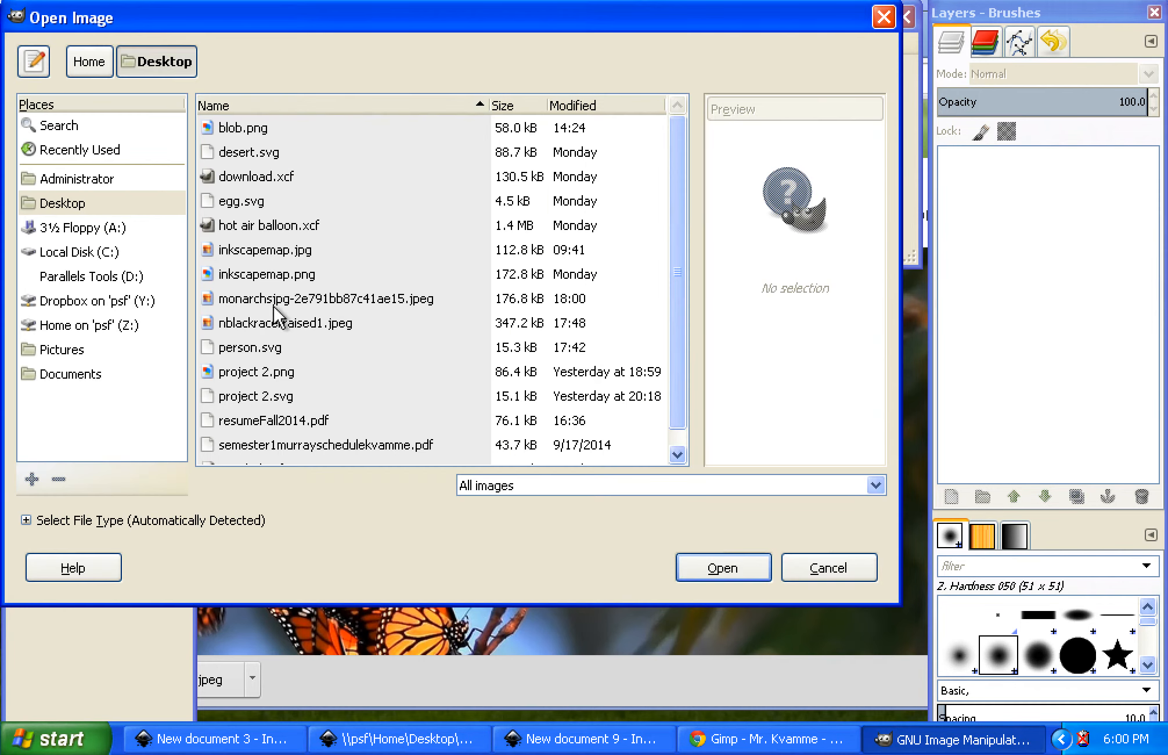
{"action": "left_click", "coordinate": [271, 300]}
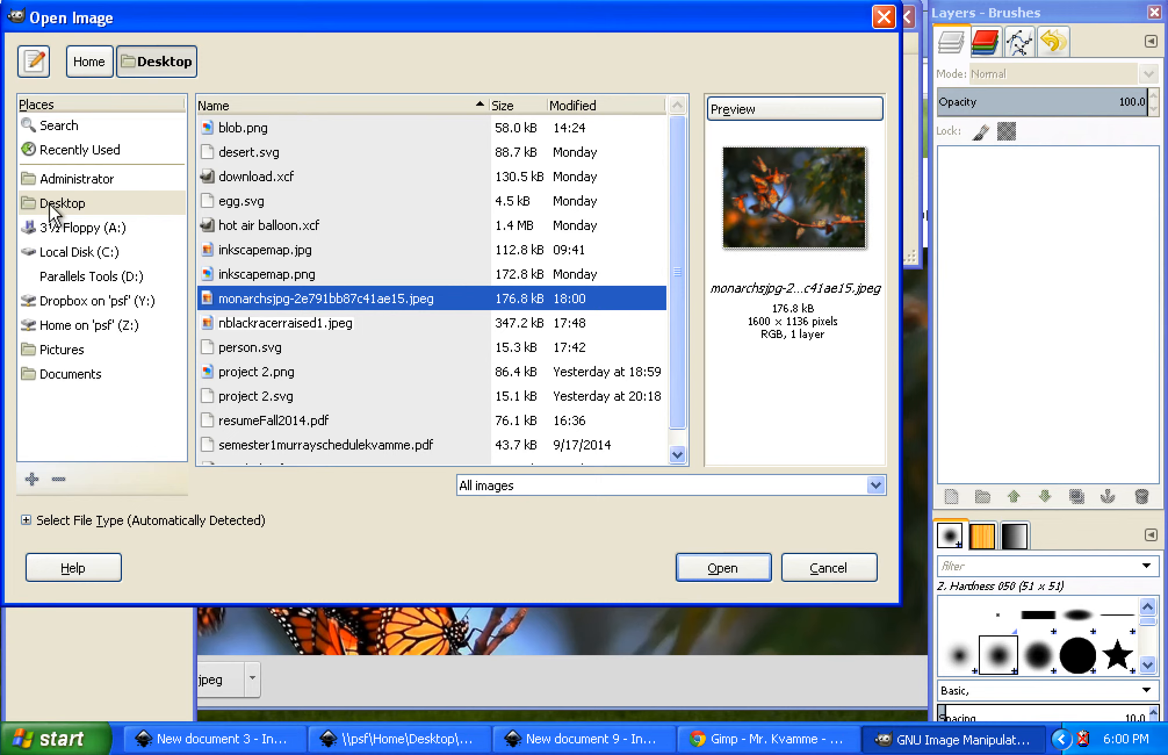
{"action": "left_click", "coordinate": [72, 203]}
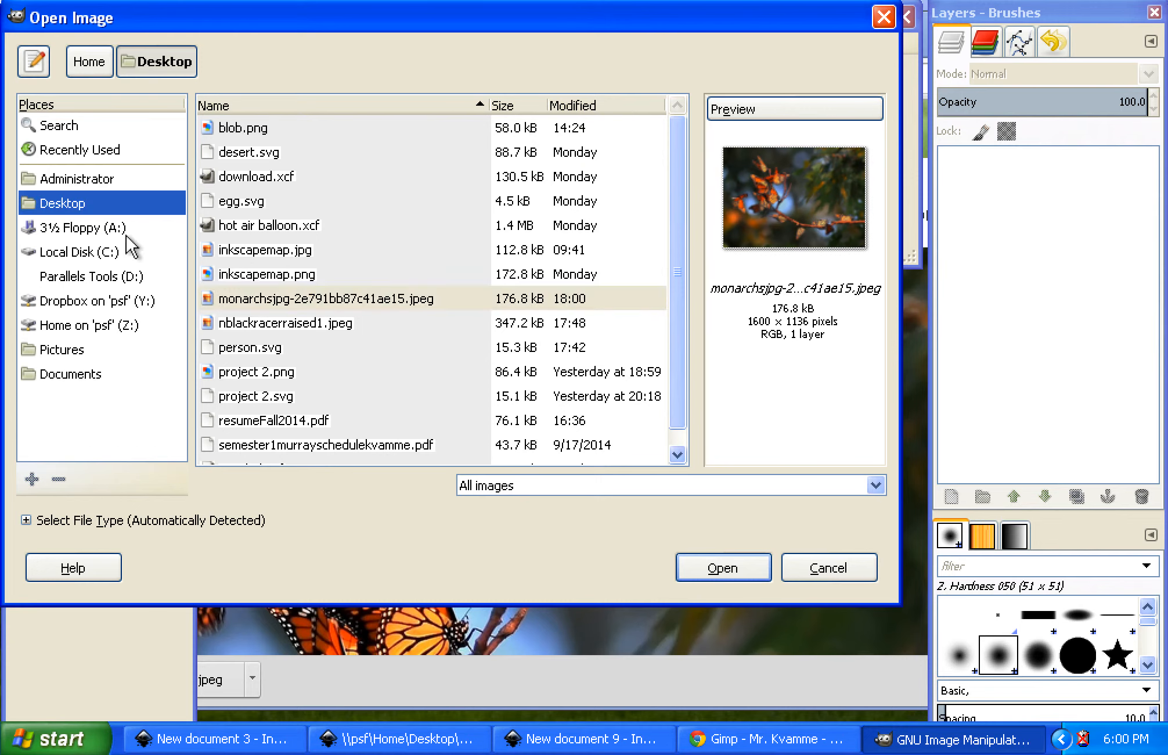
{"action": "left_click", "coordinate": [238, 301]}
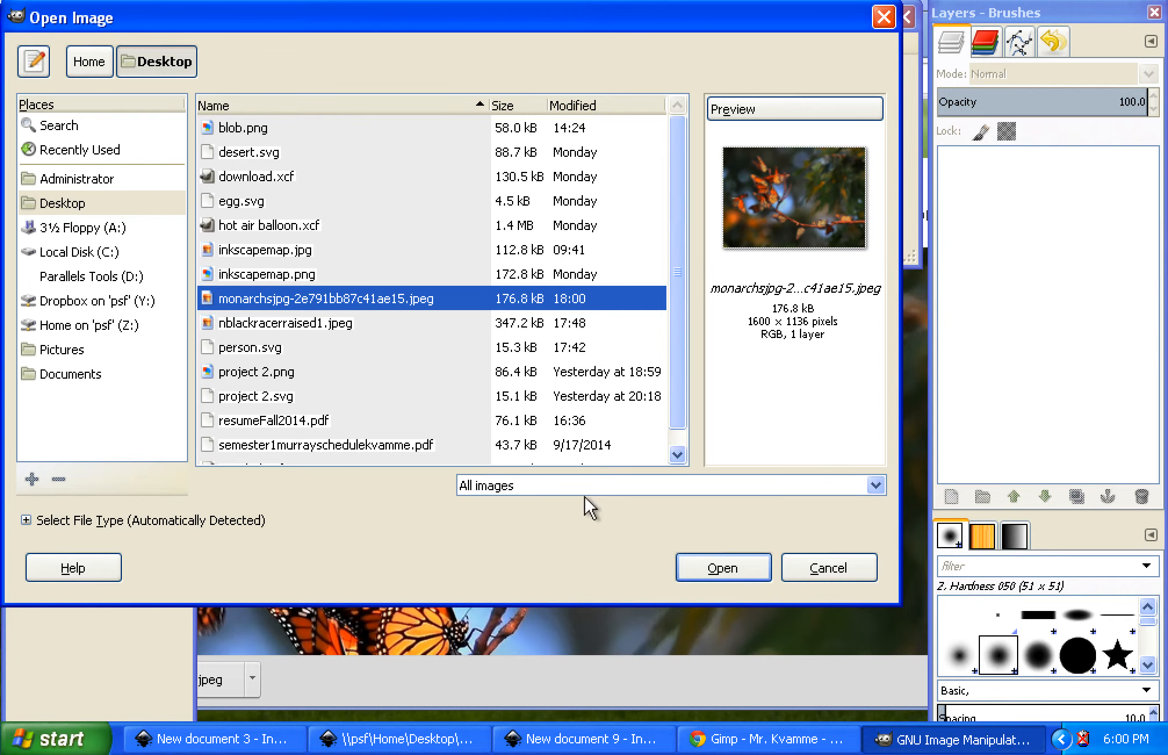
{"action": "left_click", "coordinate": [723, 569]}
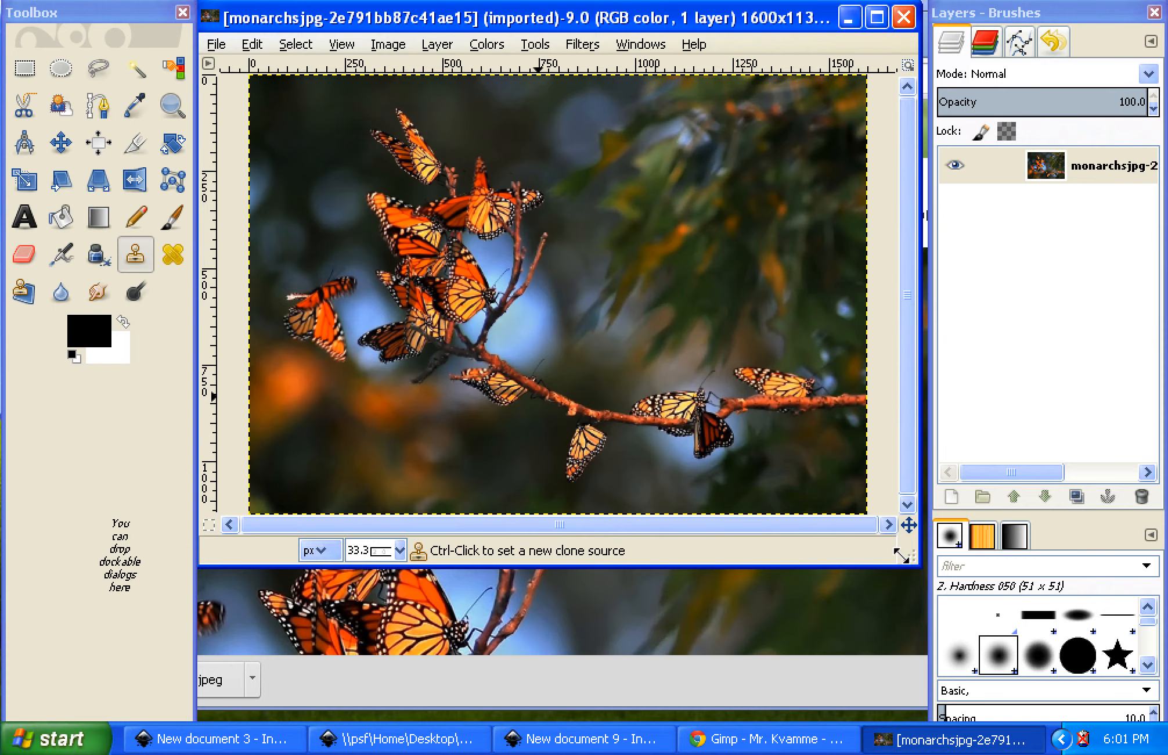
{"action": "left_click_drag", "start_coordinate": [901, 556], "coordinate": [920, 710]}
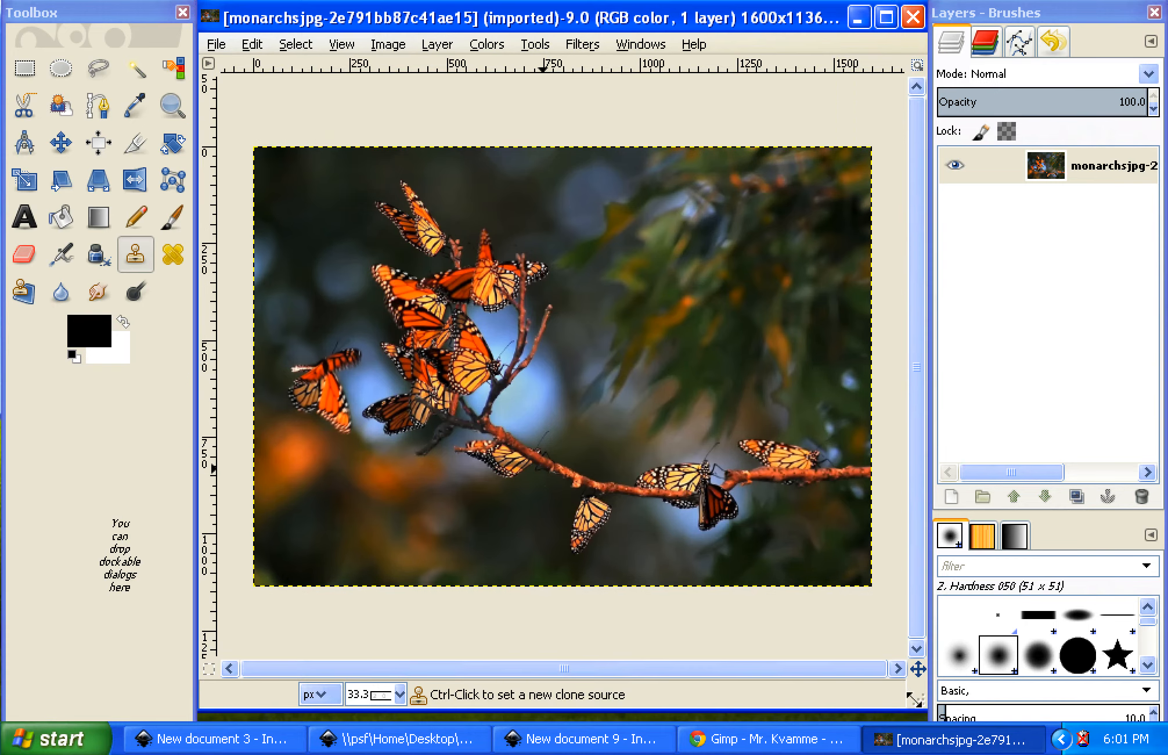
- Zoom in on the single butterfly hanging below the branch, refitting the image in the window before framing it again
{"action": "left_click", "coordinate": [172, 107]}
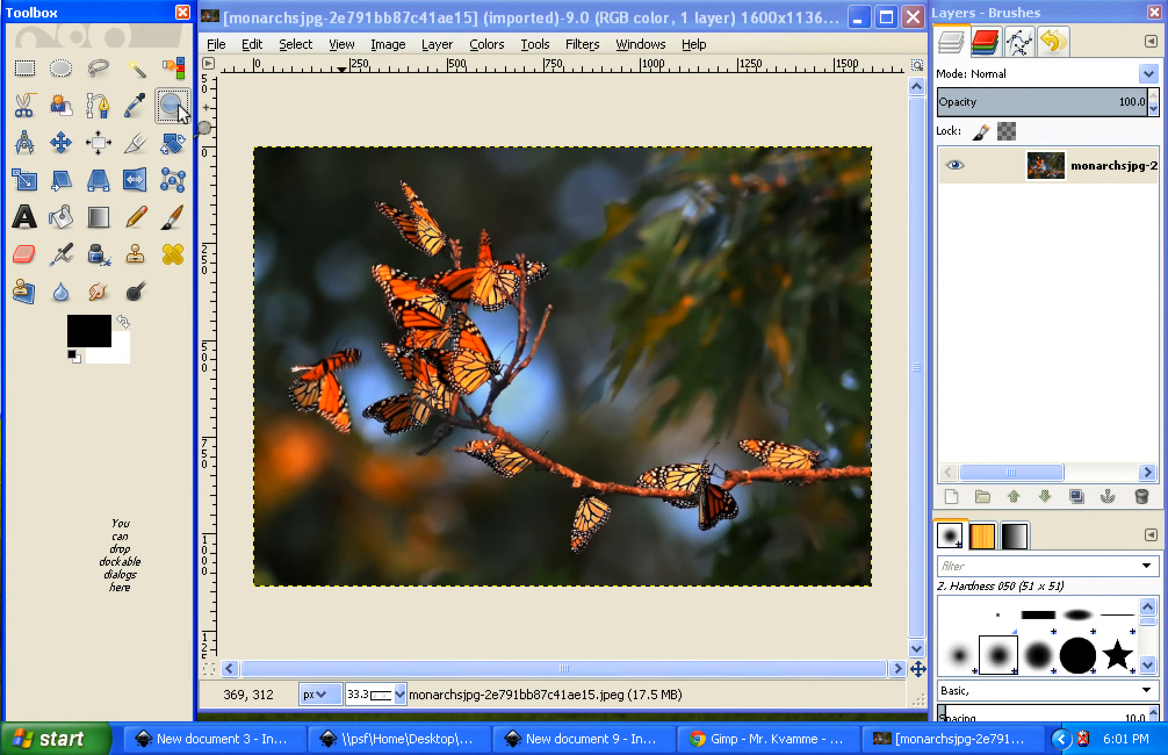
{"action": "key", "text": "o"}
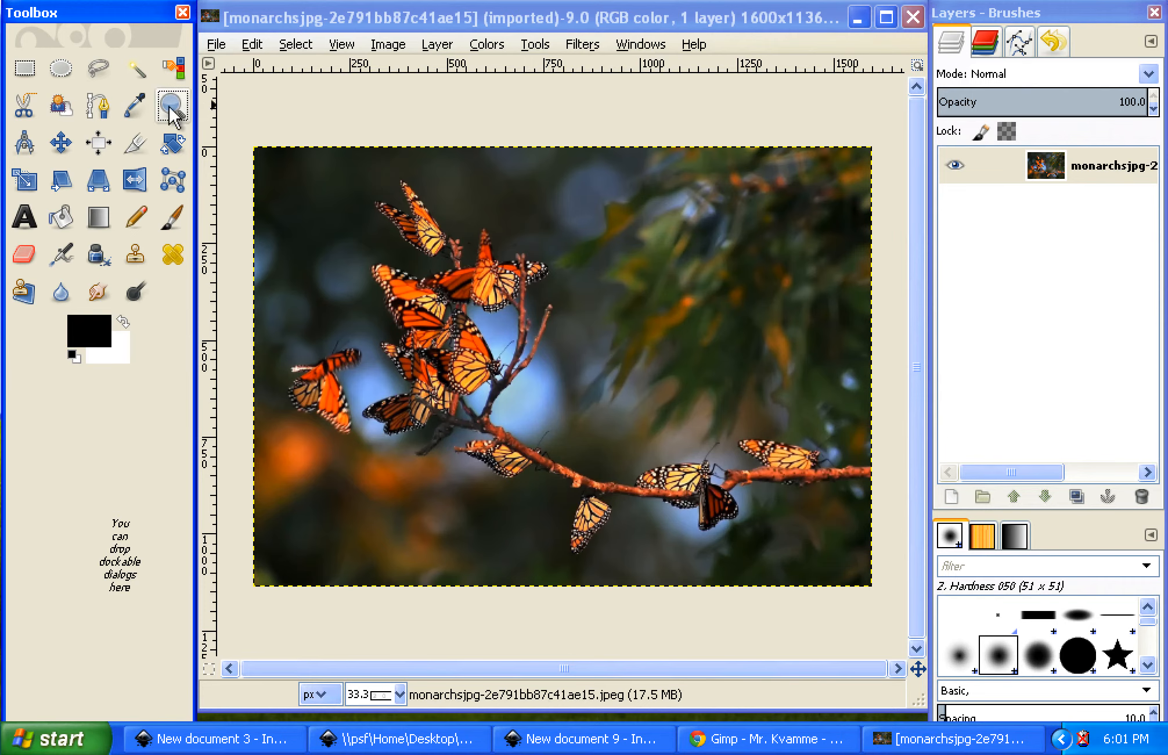
{"action": "left_click", "coordinate": [170, 106]}
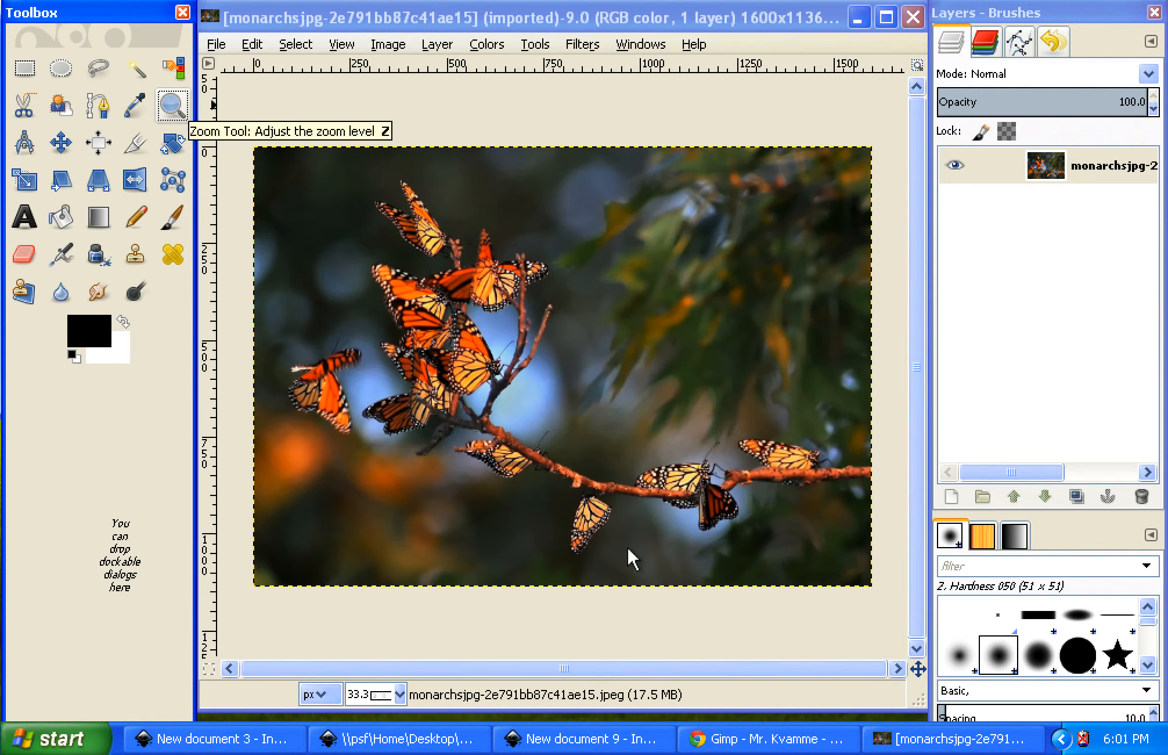
{"action": "left_click_drag", "start_coordinate": [588, 524], "coordinate": [514, 458]}
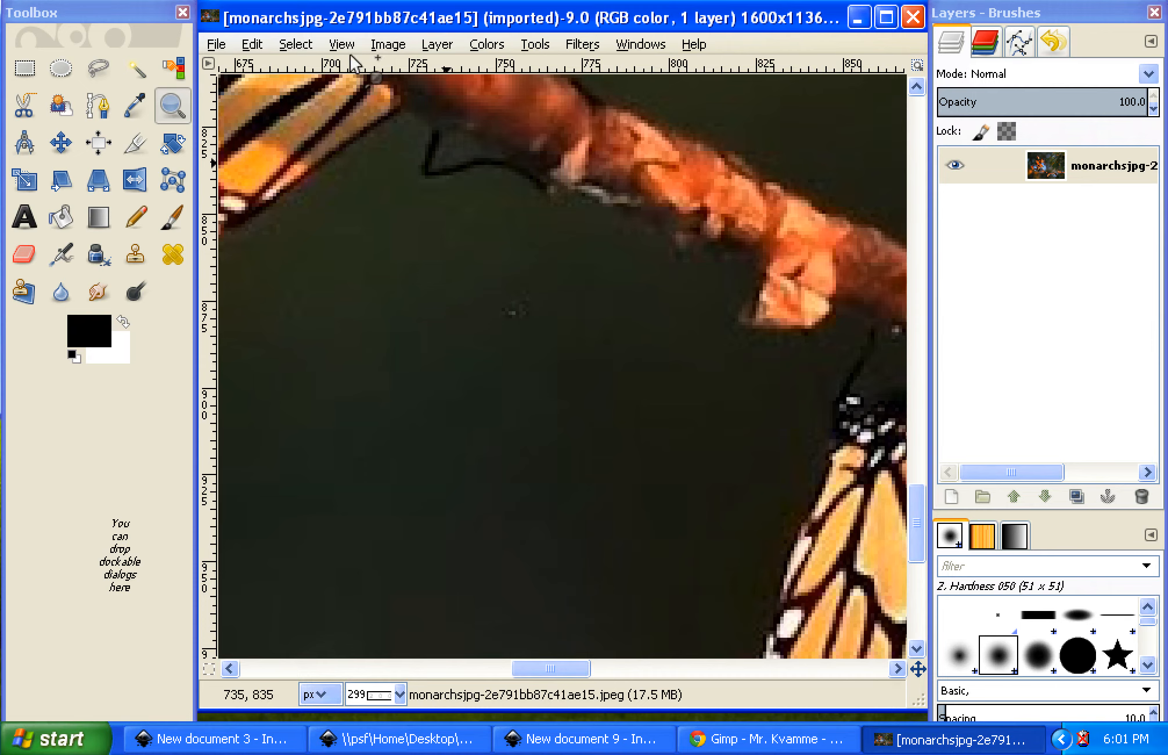
{"action": "key", "text": "c"}
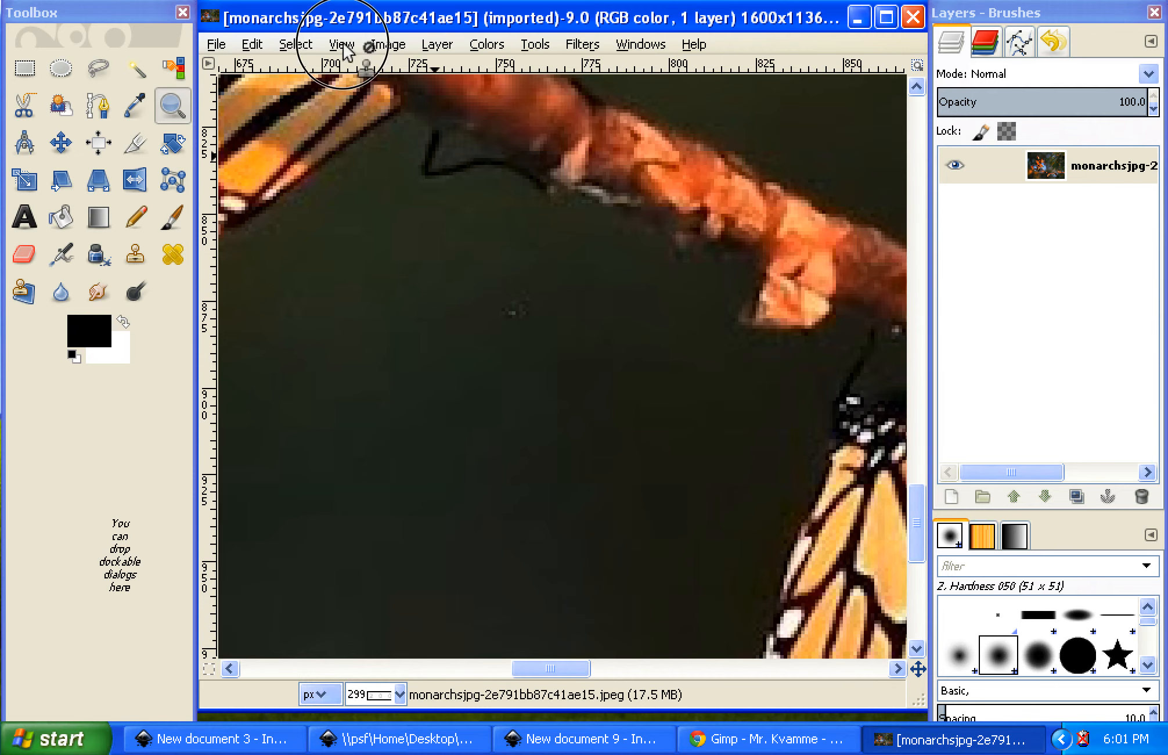
{"action": "left_click", "coordinate": [342, 44]}
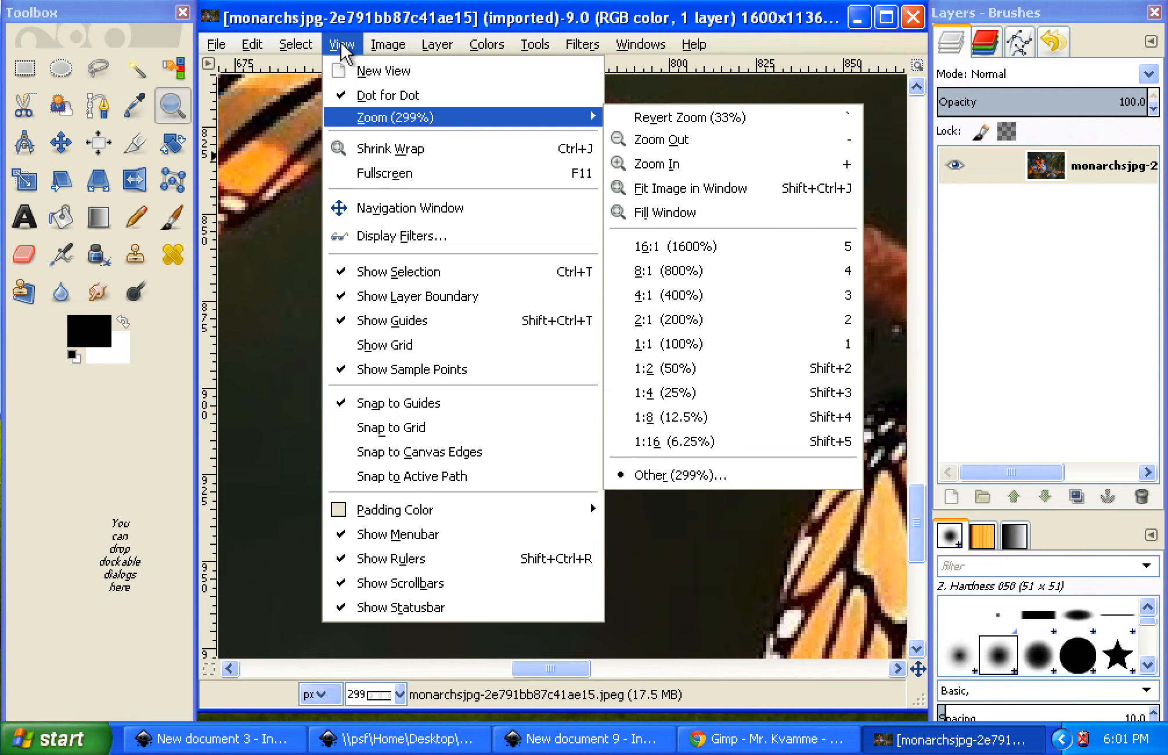
{"action": "mouse_move", "coordinate": [402, 119]}
{"action": "left_click", "coordinate": [669, 189]}
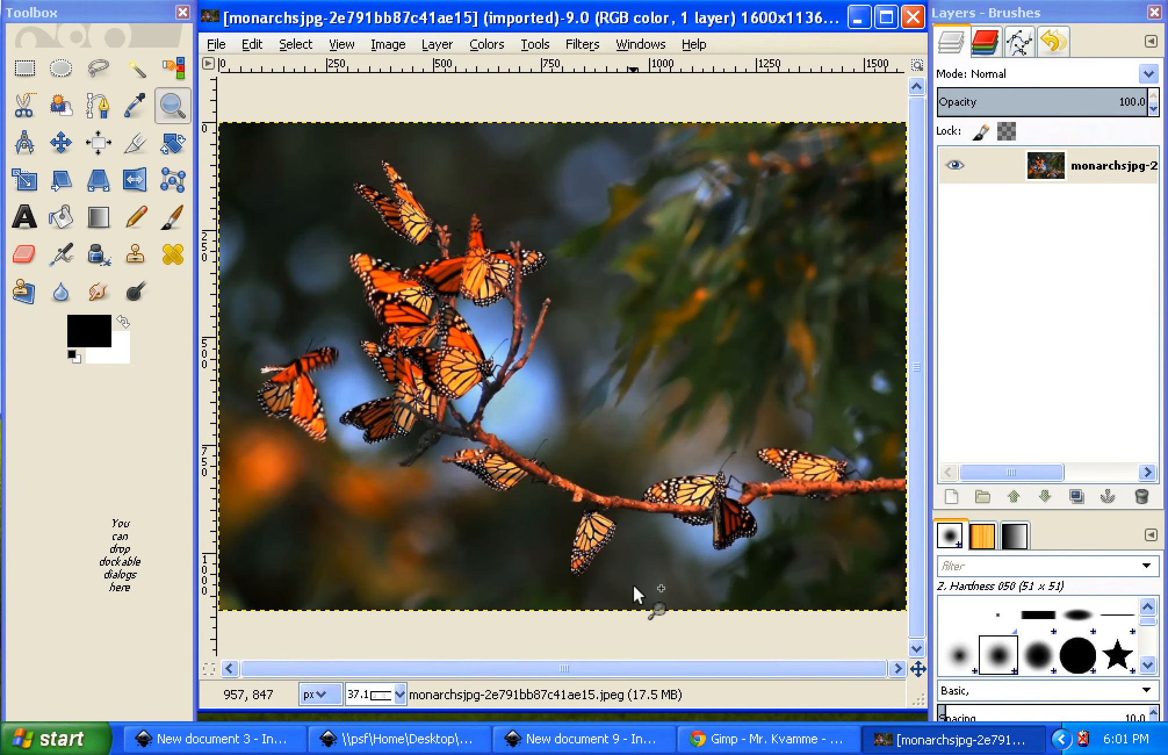
{"action": "key", "text": "c"}
{"action": "left_click_drag", "start_coordinate": [628, 587], "coordinate": [507, 467]}
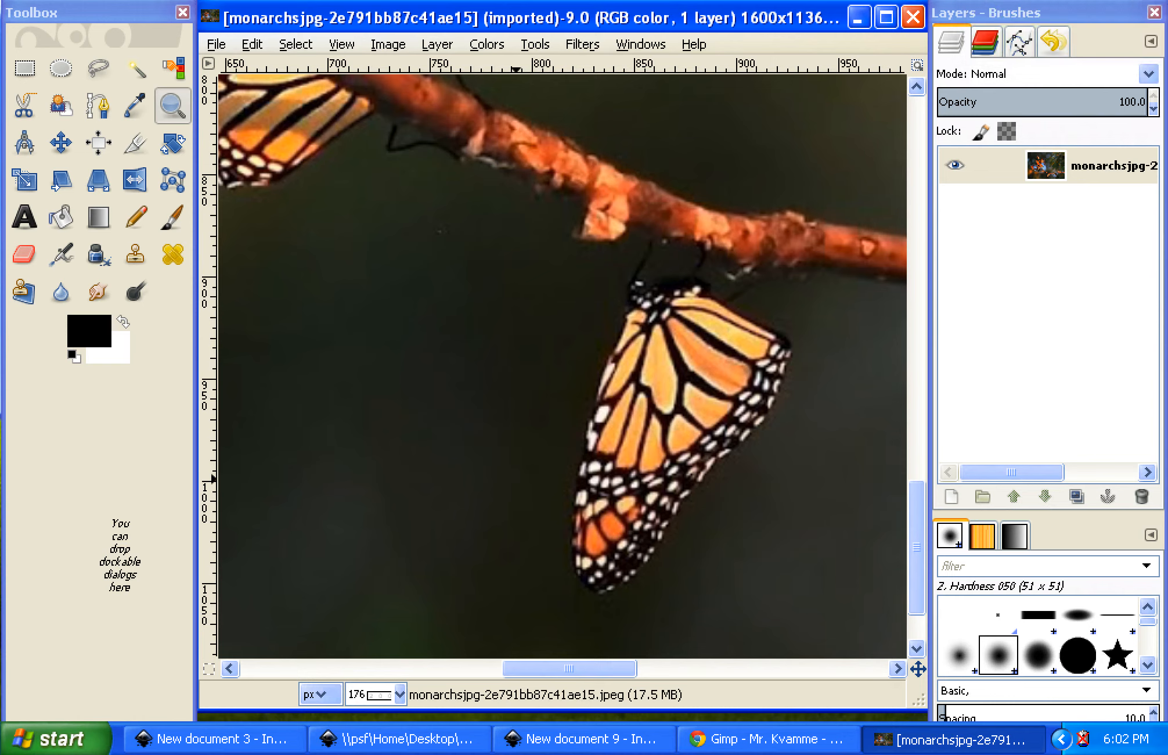
- With the Clone tool, sample the hanging butterfly's head and paint a complete copy of the butterfly beside it, just below the branch
{"action": "left_click", "coordinate": [137, 255]}
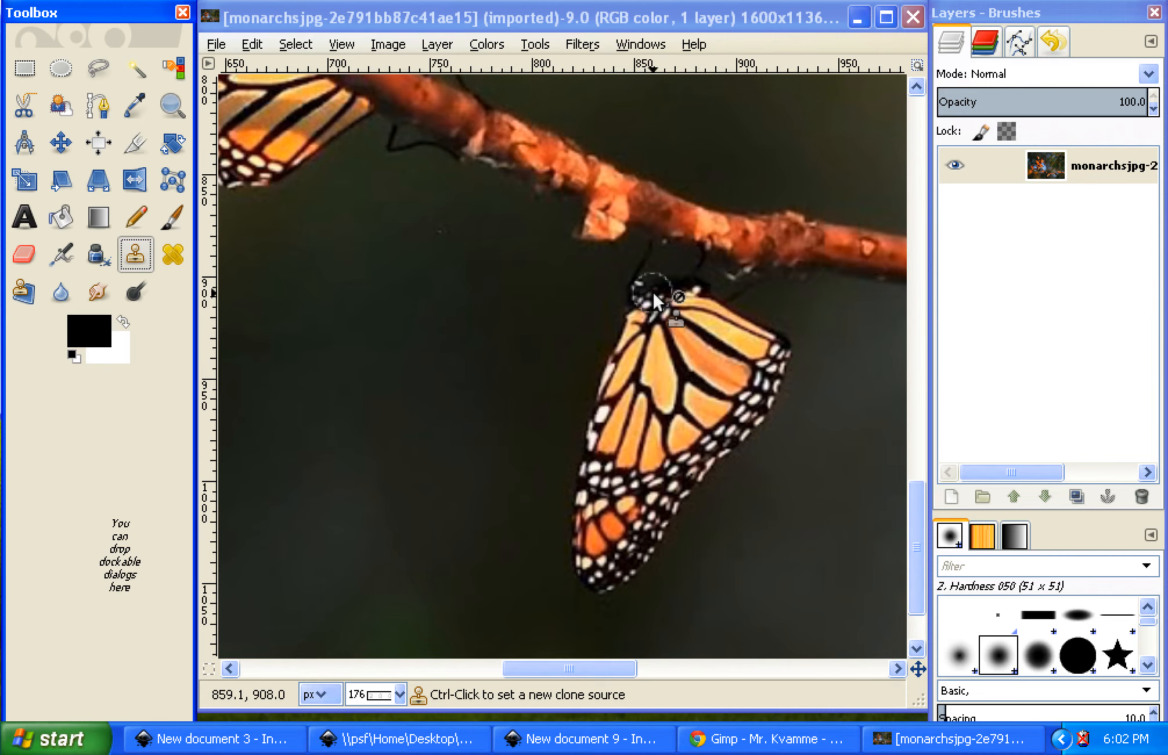
{"action": "key", "text": "ctrl"}
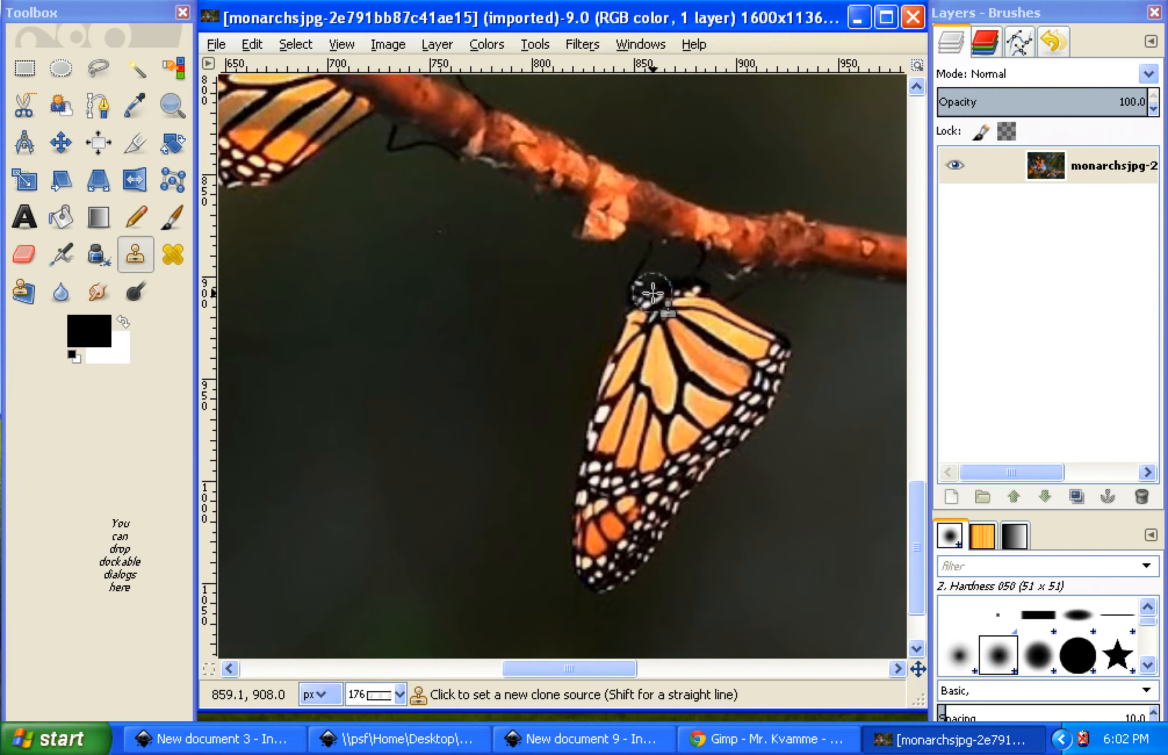
{"action": "left_click", "coordinate": [652, 293], "text": "ctrl"}
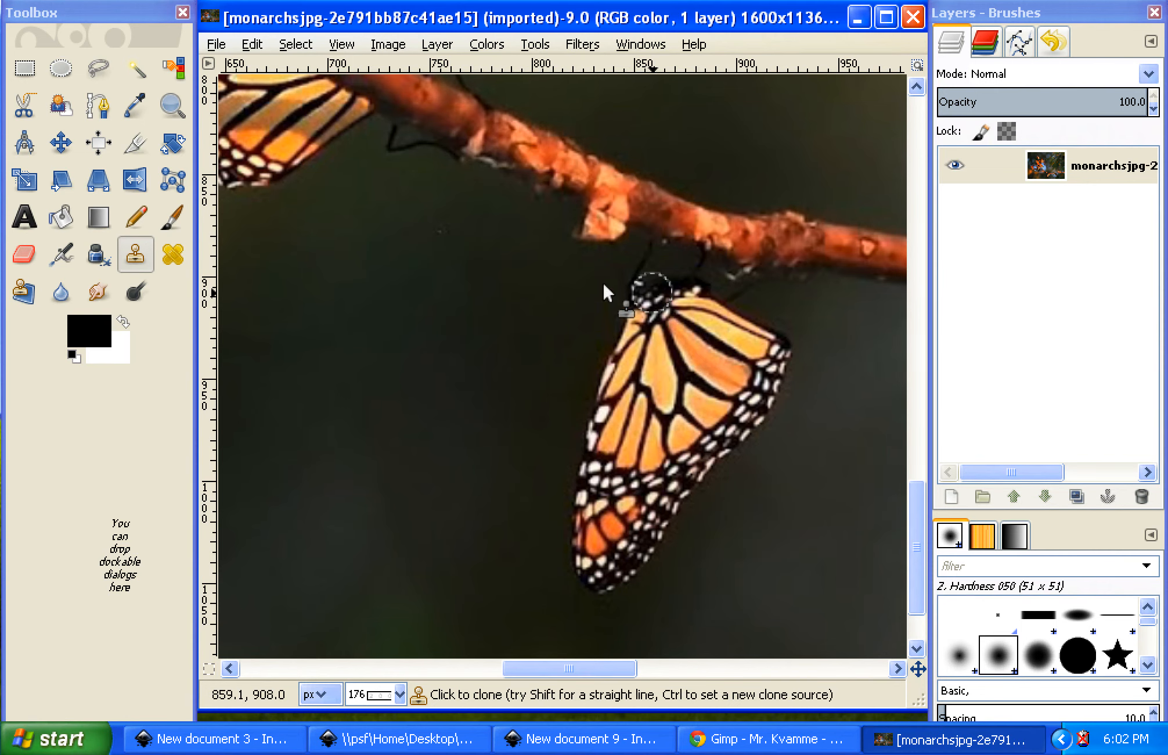
{"action": "left_click", "coordinate": [488, 216]}
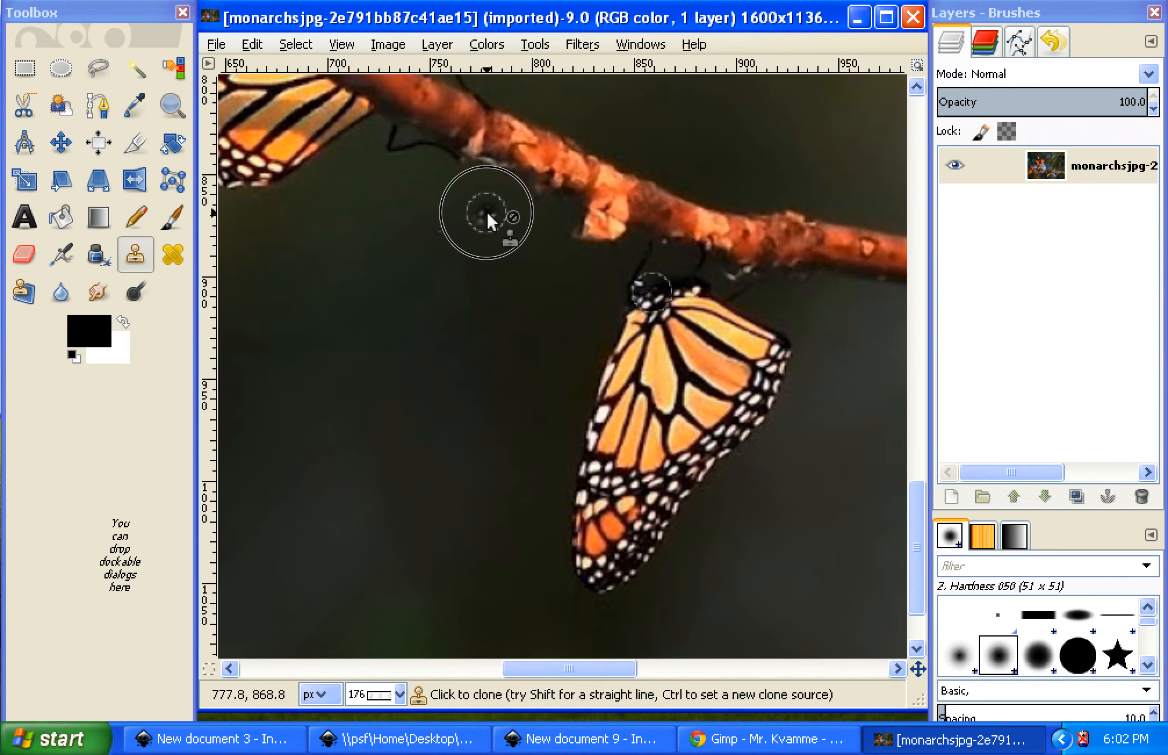
{"action": "mouse_move", "coordinate": [477, 227]}
{"action": "left_mouse_down"}
{"action": "mouse_move", "coordinate": [424, 377]}
{"action": "mouse_move", "coordinate": [422, 506]}
{"action": "mouse_move", "coordinate": [461, 487]}
{"action": "mouse_move", "coordinate": [500, 410]}
{"action": "mouse_move", "coordinate": [567, 350]}
{"action": "mouse_move", "coordinate": [614, 282]}
{"action": "mouse_move", "coordinate": [584, 251]}
{"action": "mouse_move", "coordinate": [518, 221]}
{"action": "mouse_move", "coordinate": [492, 224]}
{"action": "mouse_move", "coordinate": [460, 300]}
{"action": "mouse_move", "coordinate": [440, 417]}
{"action": "mouse_move", "coordinate": [447, 464]}
{"action": "mouse_move", "coordinate": [457, 465]}
{"action": "mouse_move", "coordinate": [507, 246]}
{"action": "left_mouse_up"}
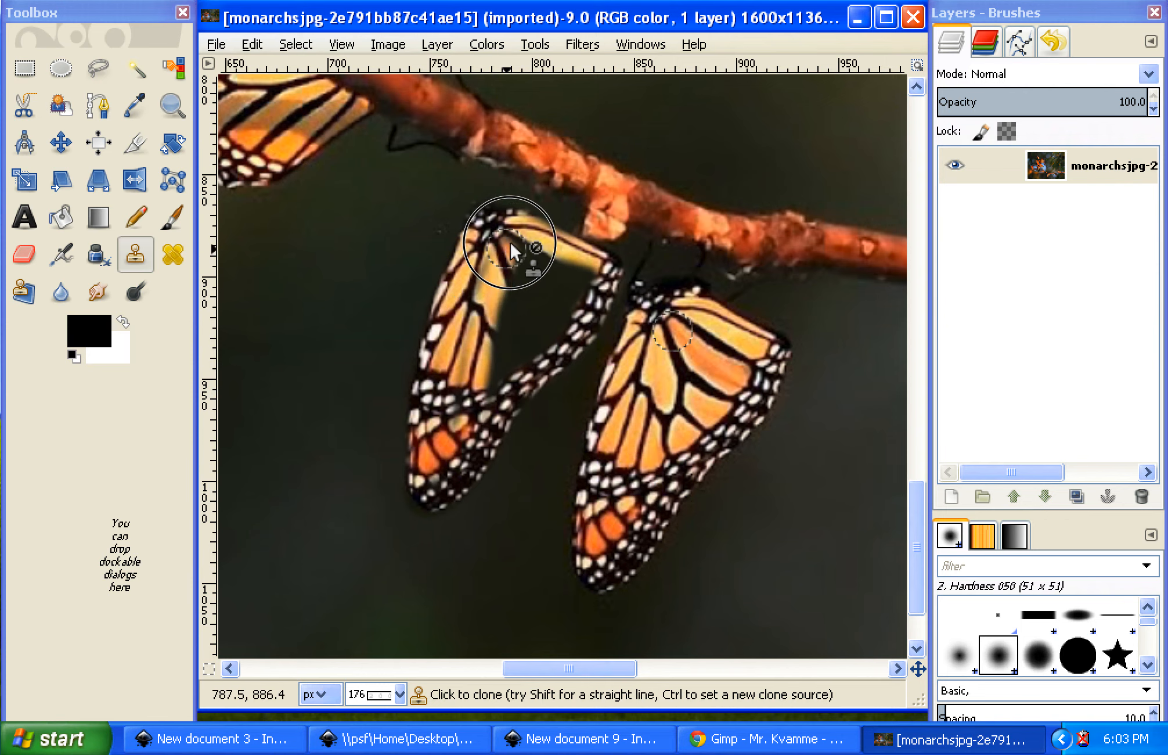
{"action": "mouse_move", "coordinate": [553, 252]}
{"action": "left_mouse_down"}
{"action": "mouse_move", "coordinate": [579, 267]}
{"action": "mouse_move", "coordinate": [552, 300]}
{"action": "mouse_move", "coordinate": [551, 333]}
{"action": "mouse_move", "coordinate": [488, 381]}
{"action": "left_mouse_up"}
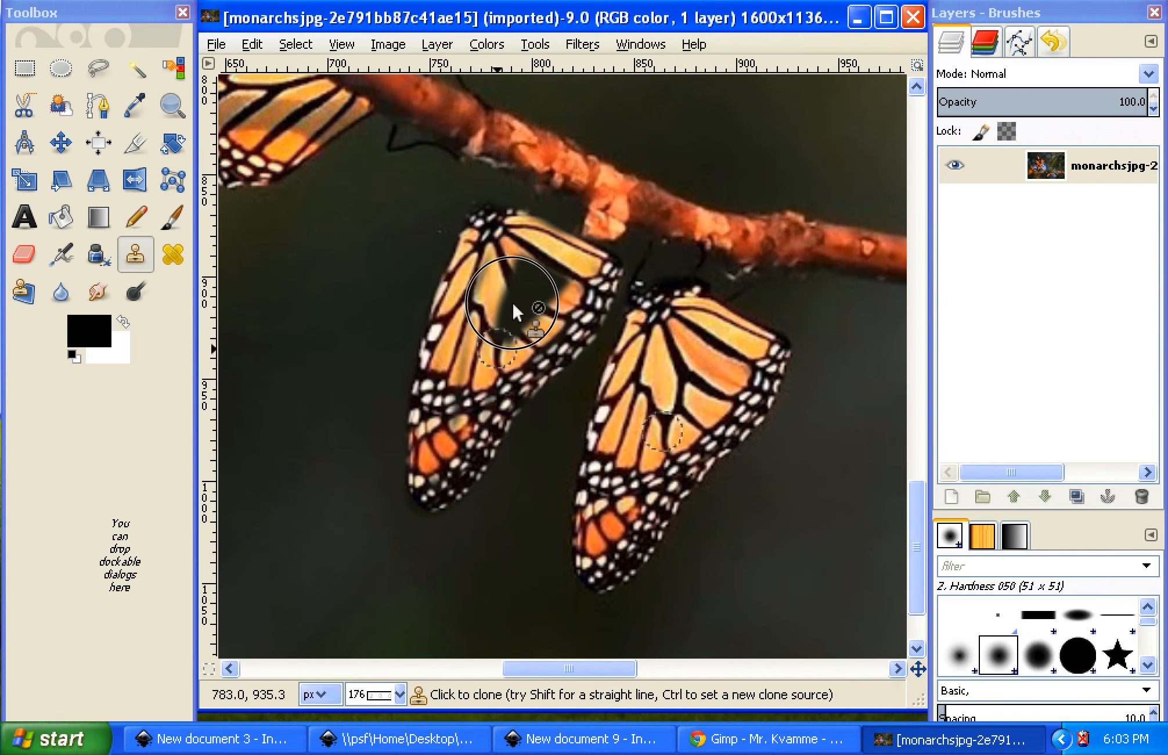
{"action": "key", "text": "ctrl+z"}
{"action": "mouse_move", "coordinate": [533, 313]}
{"action": "left_mouse_down"}
{"action": "mouse_move", "coordinate": [559, 296]}
{"action": "mouse_move", "coordinate": [530, 321]}
{"action": "mouse_move", "coordinate": [552, 267]}
{"action": "mouse_move", "coordinate": [524, 258]}
{"action": "mouse_move", "coordinate": [485, 276]}
{"action": "mouse_move", "coordinate": [470, 309]}
{"action": "mouse_move", "coordinate": [487, 277]}
{"action": "mouse_move", "coordinate": [495, 319]}
{"action": "mouse_move", "coordinate": [551, 280]}
{"action": "mouse_move", "coordinate": [513, 344]}
{"action": "left_mouse_up"}
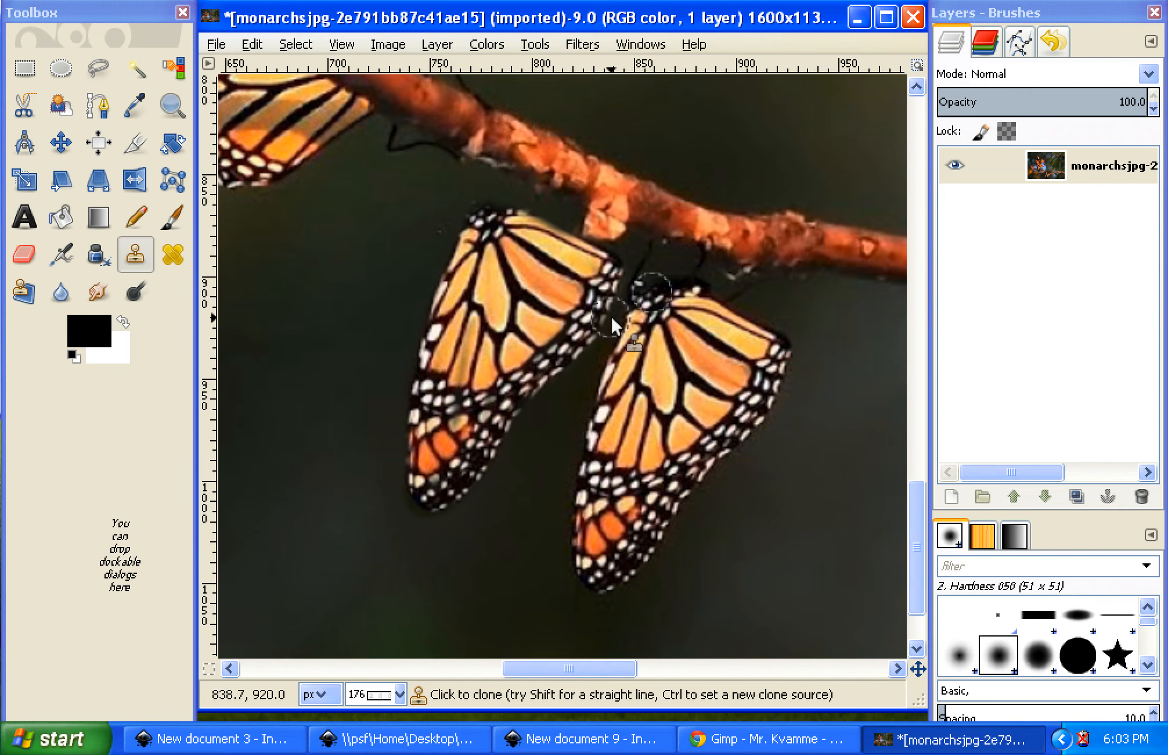
- Fit the whole image in the window to review the cloned butterfly
{"action": "left_click", "coordinate": [349, 48]}
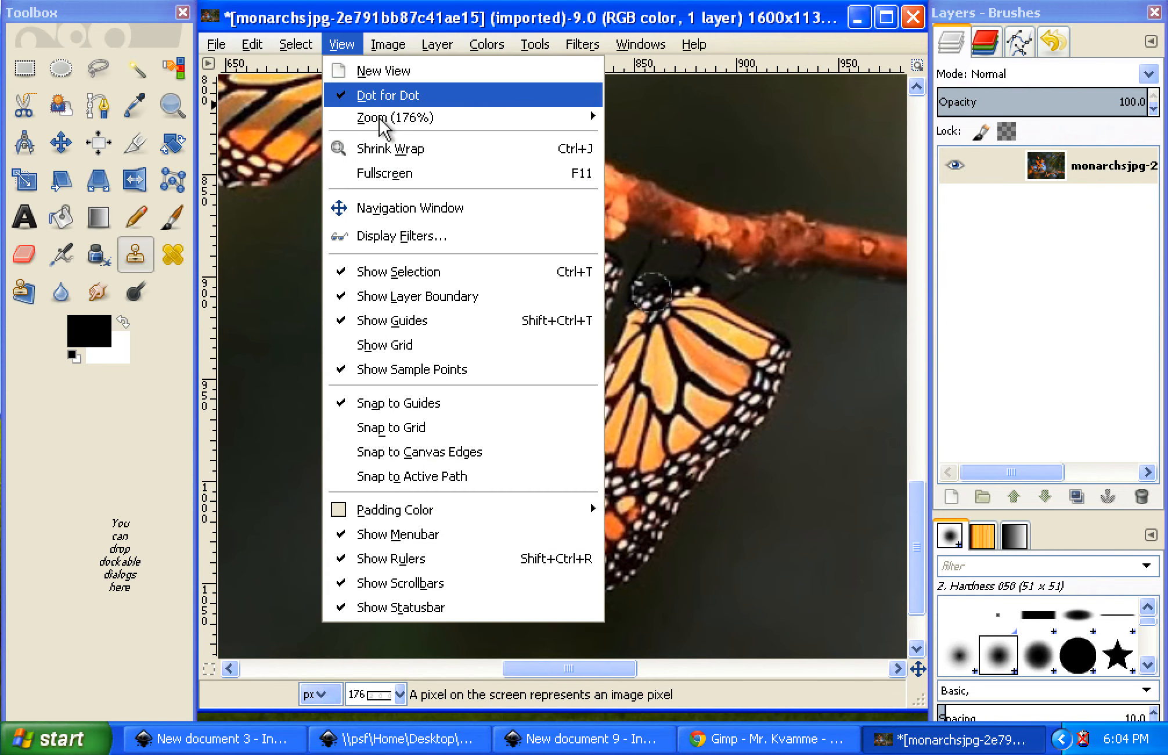
{"action": "mouse_move", "coordinate": [381, 124]}
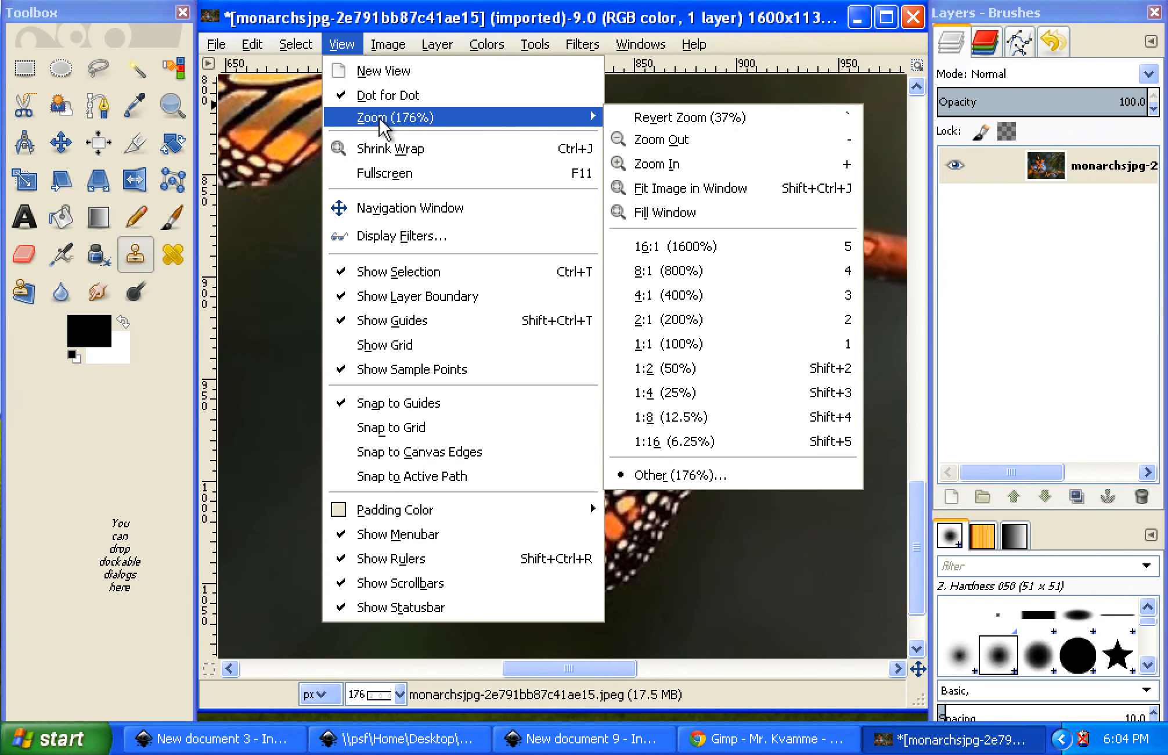
{"action": "left_click", "coordinate": [676, 192]}
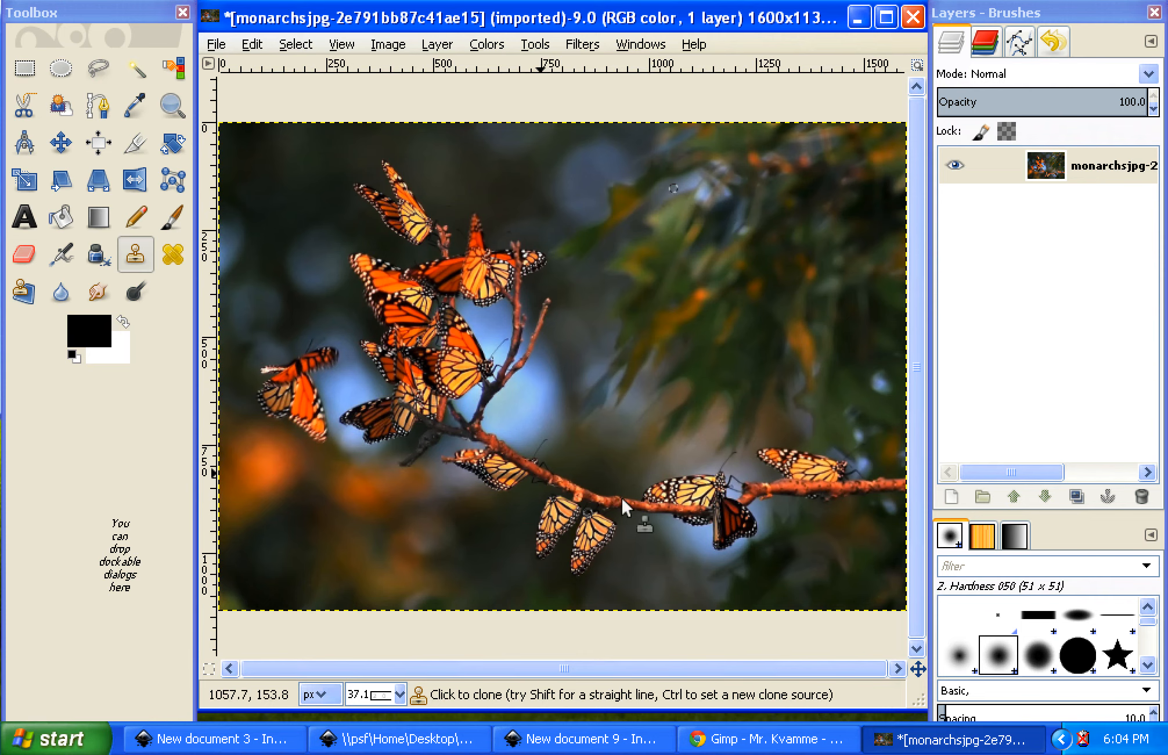